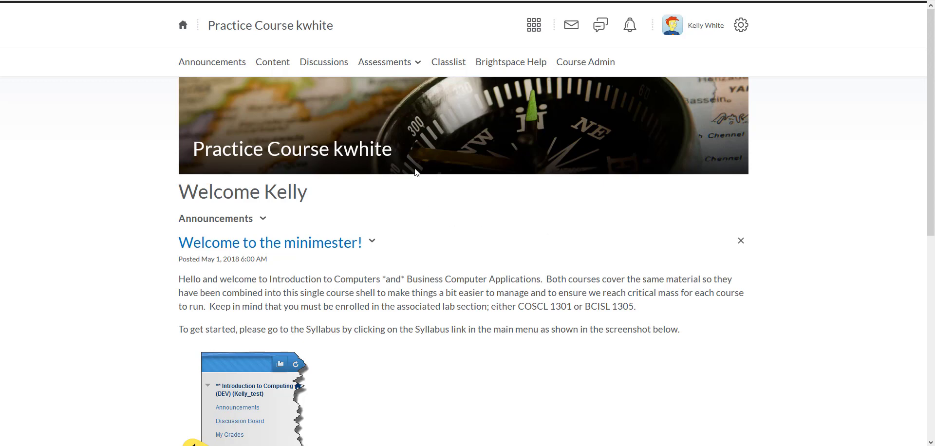
# Open the course Grades tool and switch to the Enter Grades view
pyautogui.click(389, 68)
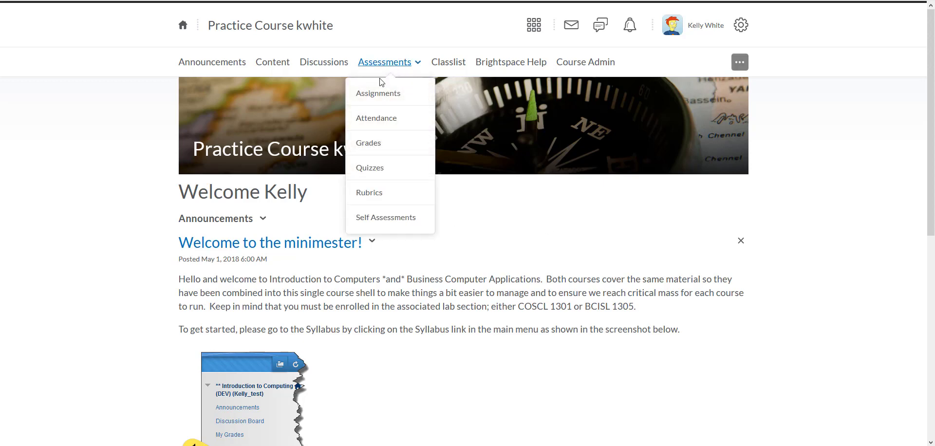
pyautogui.click(369, 144)
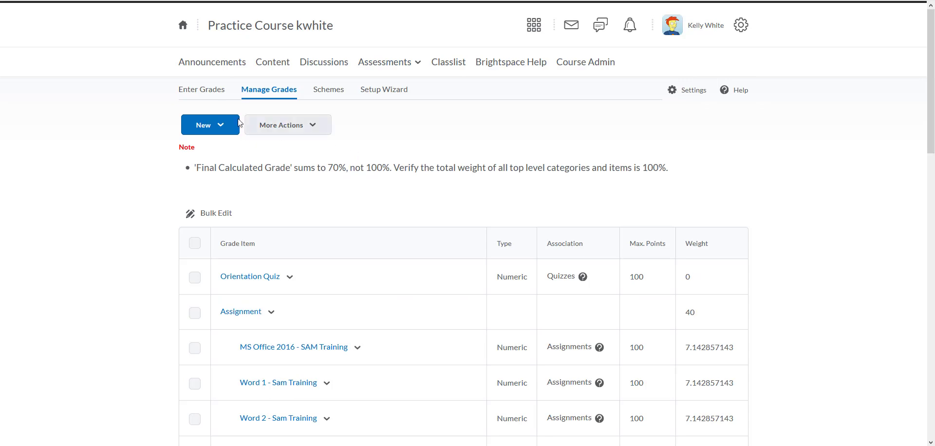
pyautogui.click(212, 94)
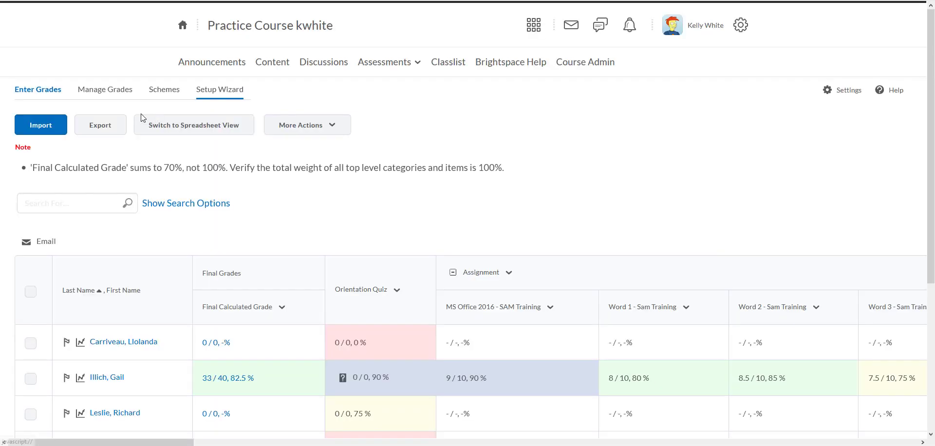
# Start a grades export and set the key field to Username
pyautogui.click(99, 131)
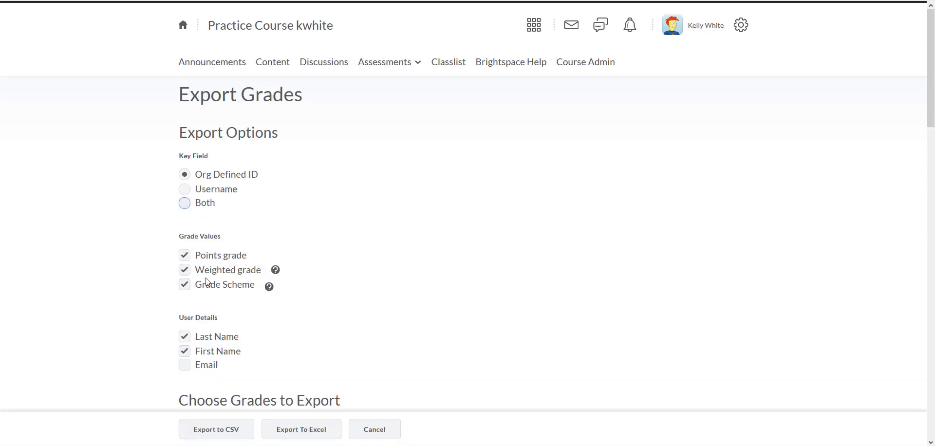
pyautogui.click(185, 190)
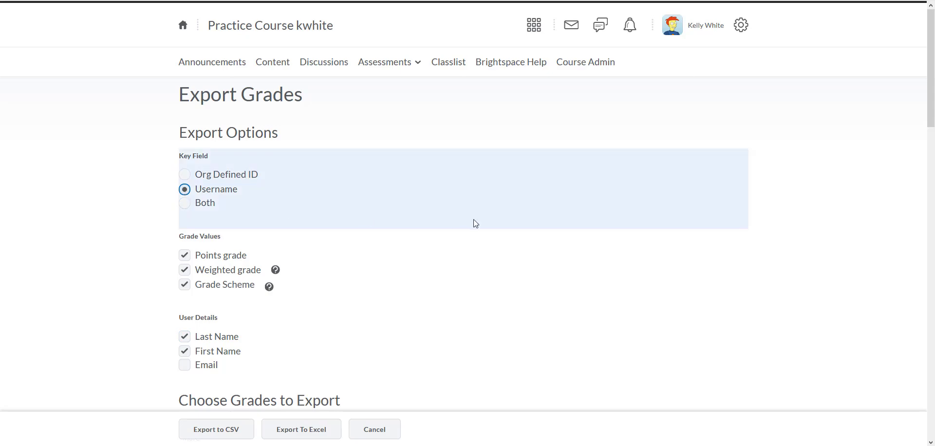
# Review the export options and select all grade items for export
pyautogui.scroll(-8, 475, 223)
pyautogui.scroll(-8, 468, 219)
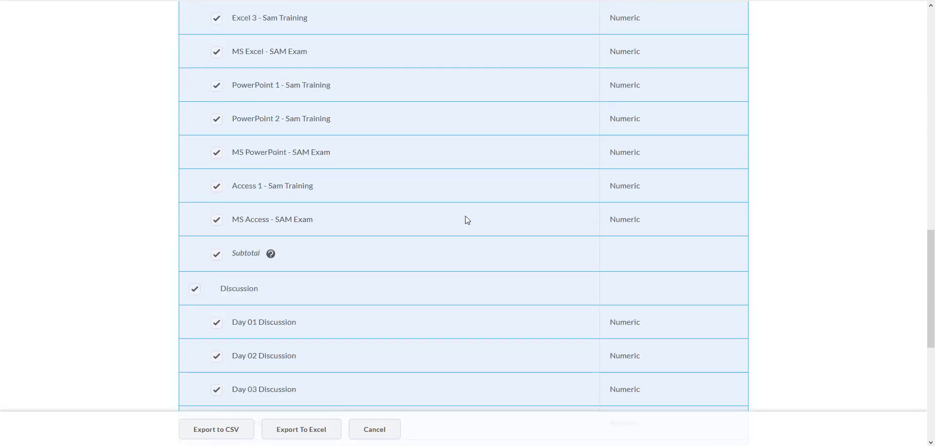
pyautogui.scroll(-7, 279, 259)
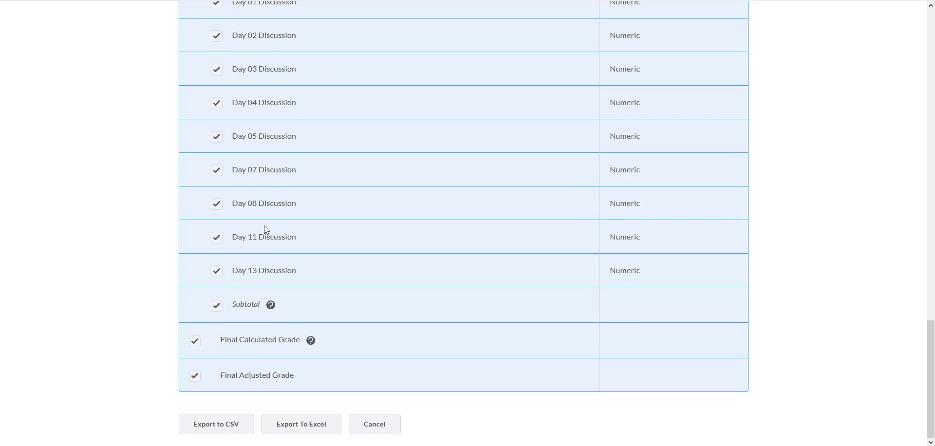
pyautogui.scroll(20, 264, 229)
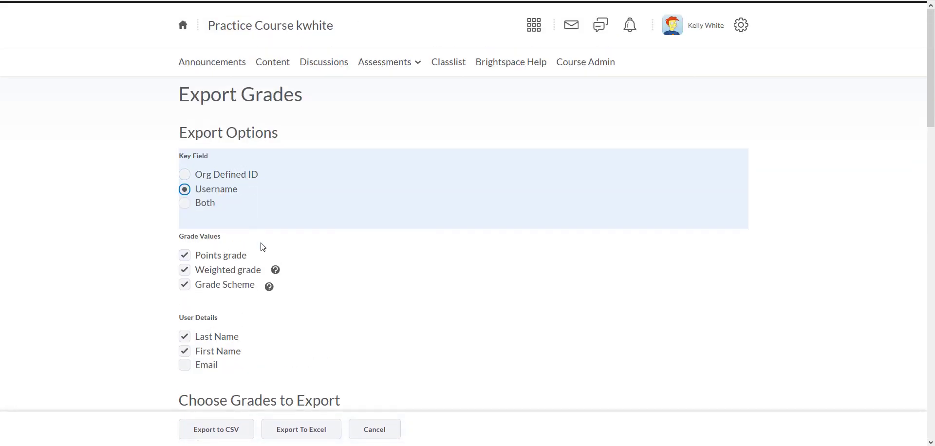
pyautogui.scroll(-8, 263, 247)
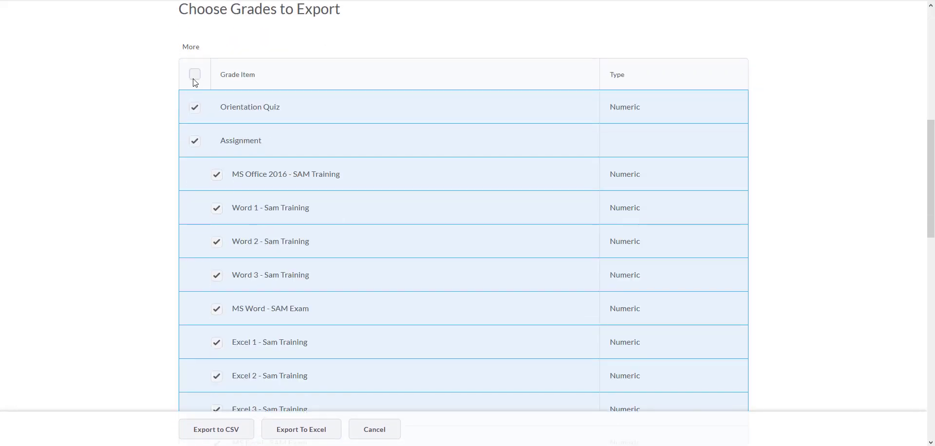
pyautogui.click(195, 75)
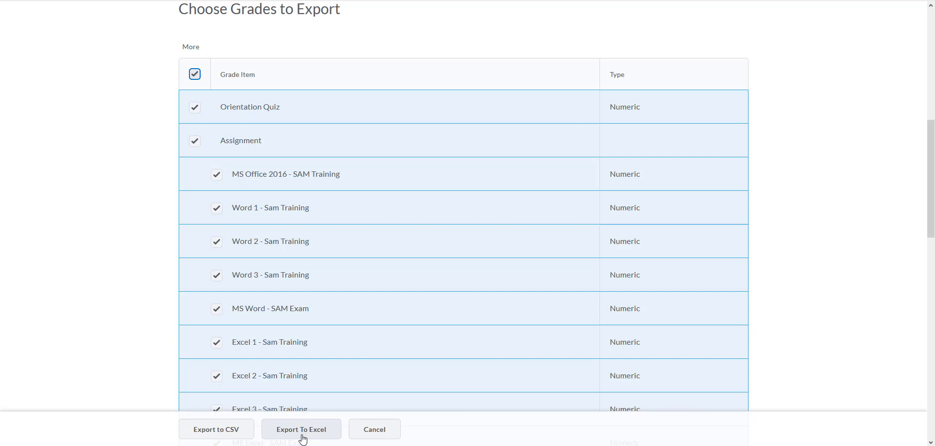
# Export the grades to CSV, save the file to the Desktop, and close the export dialog
pyautogui.click(231, 438)
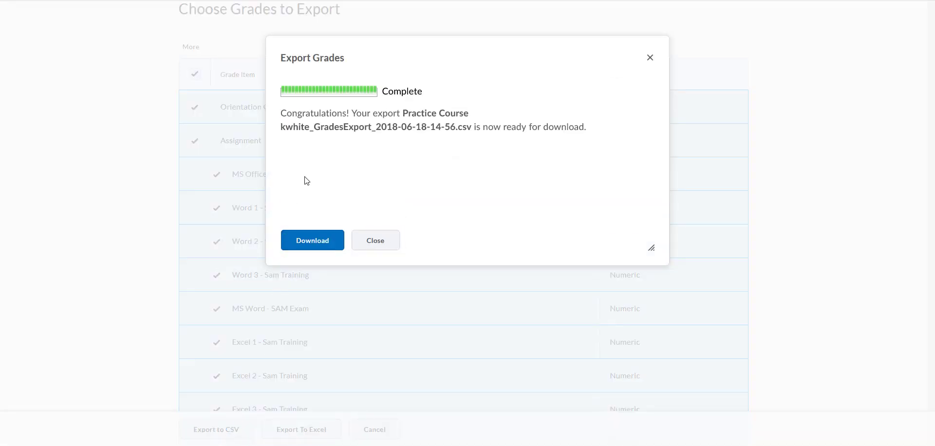
pyautogui.click(306, 245)
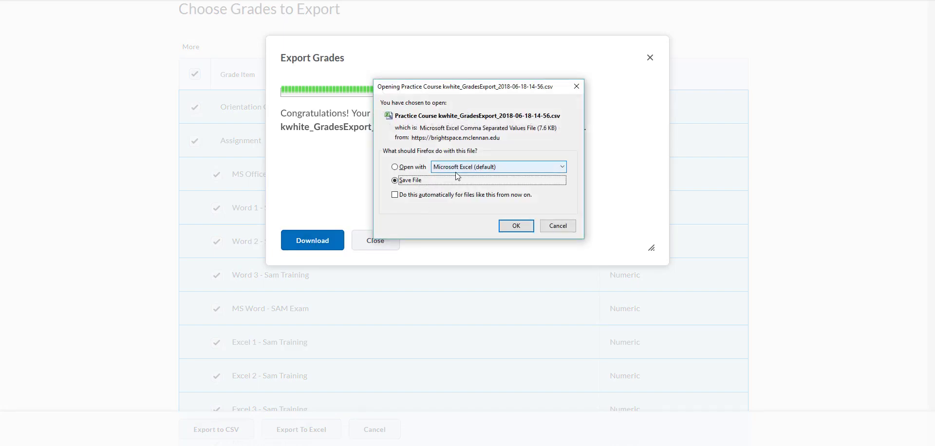
pyautogui.click(511, 227)
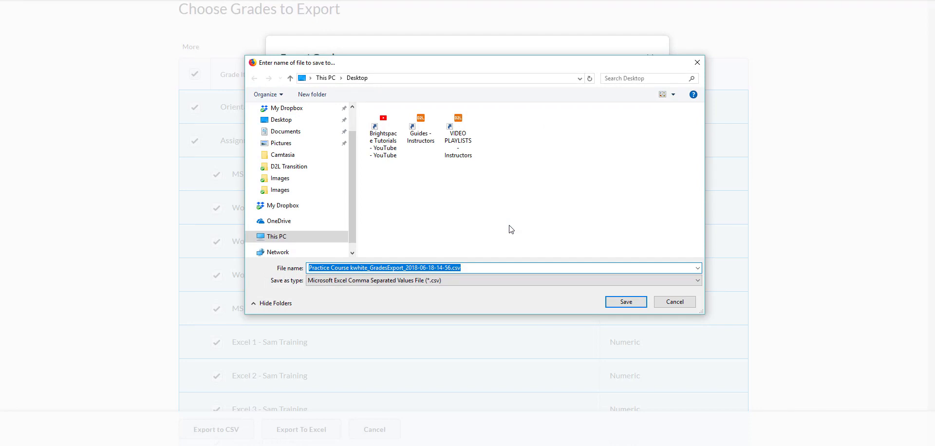
pyautogui.click(623, 302)
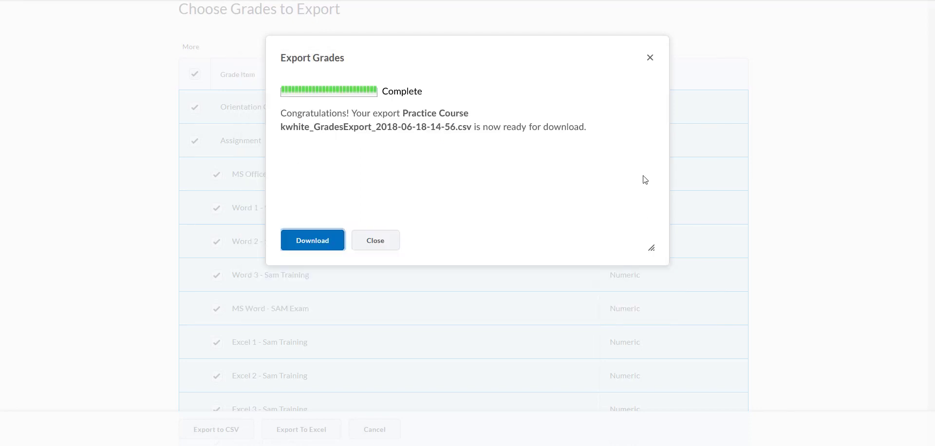
pyautogui.click(650, 57)
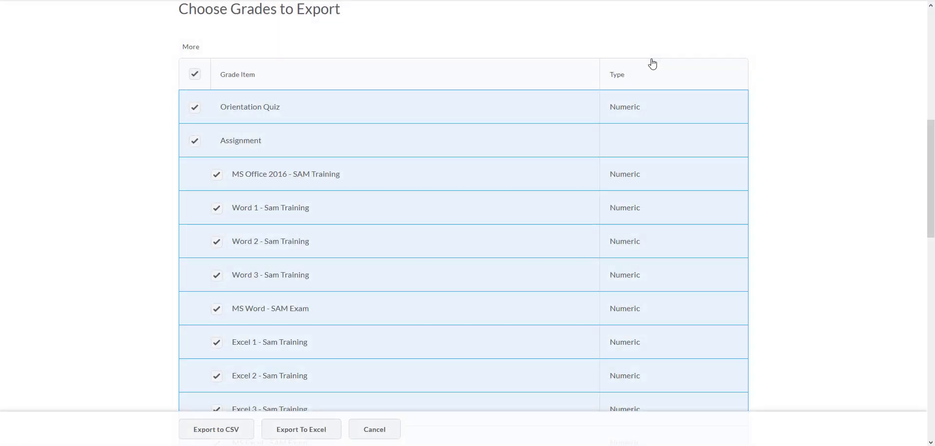
# Leave the export page and open the downloaded grades CSV file in Excel
pyautogui.click(374, 429)
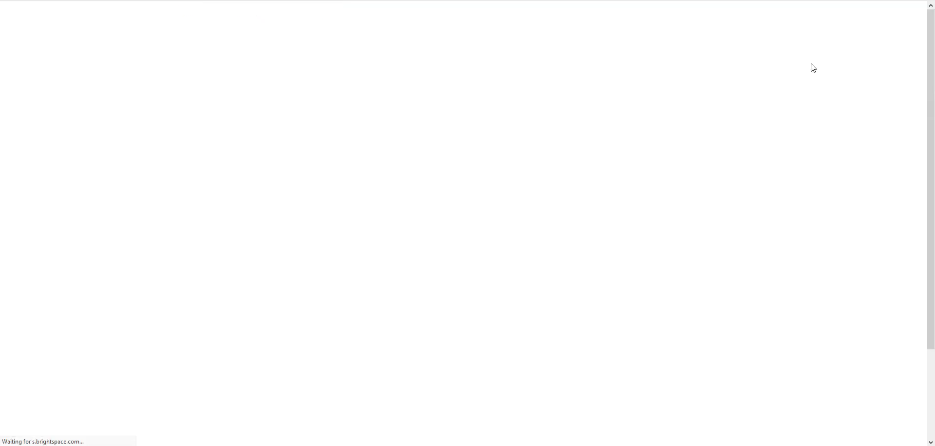
pyautogui.click(806, 0)
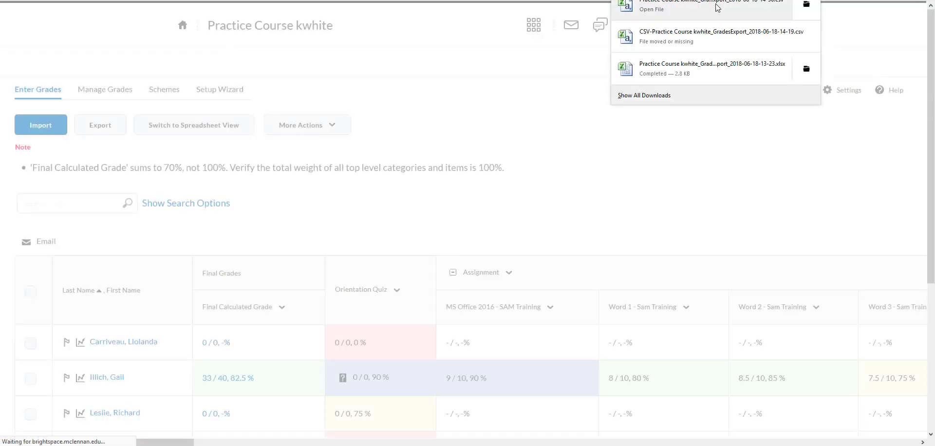
pyautogui.click(717, 7)
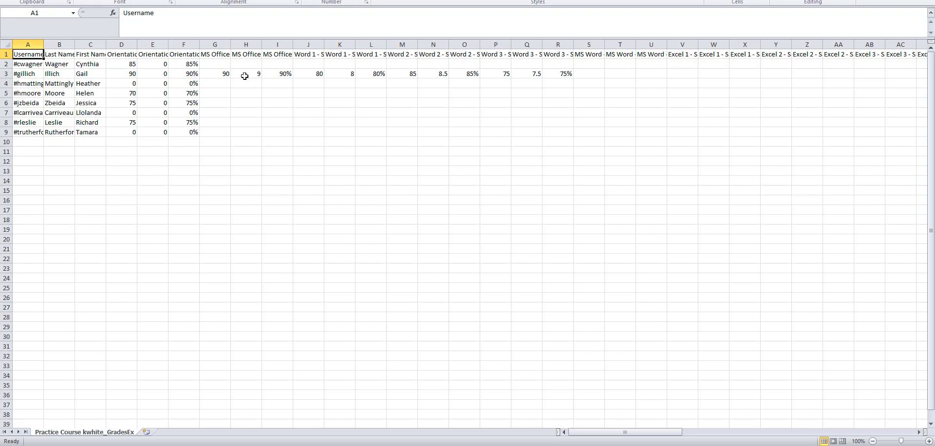
# Enter scores 75, 80, 90, 85, 80, 75 and 0 in the empty cells of the first MS Office column (G2, G4–G9)
pyautogui.click(223, 65)
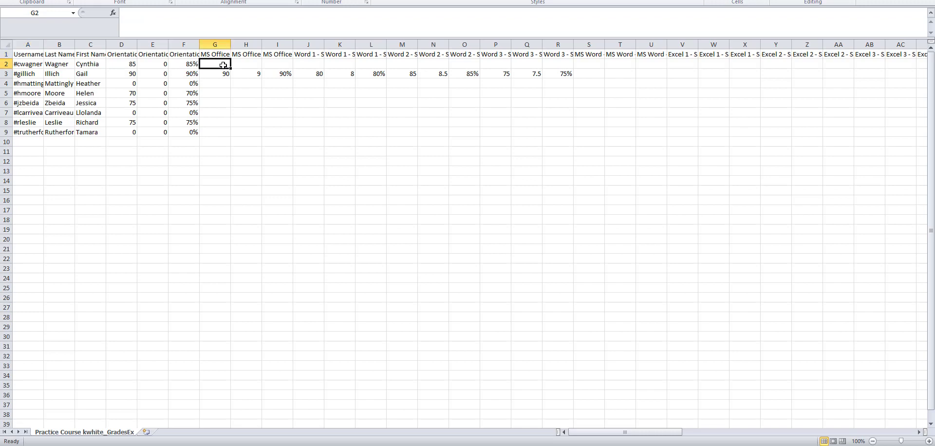
pyautogui.write('75')
pyautogui.click(225, 84)
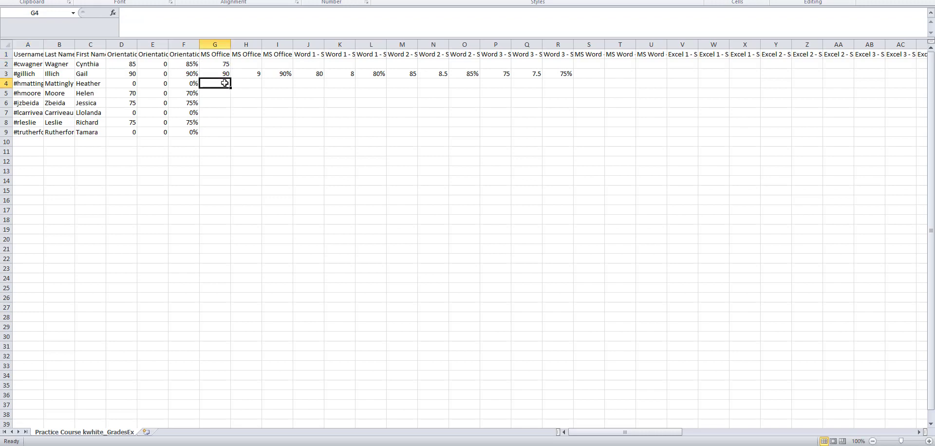
pyautogui.write('80')
pyautogui.click(225, 94)
pyautogui.write('90')
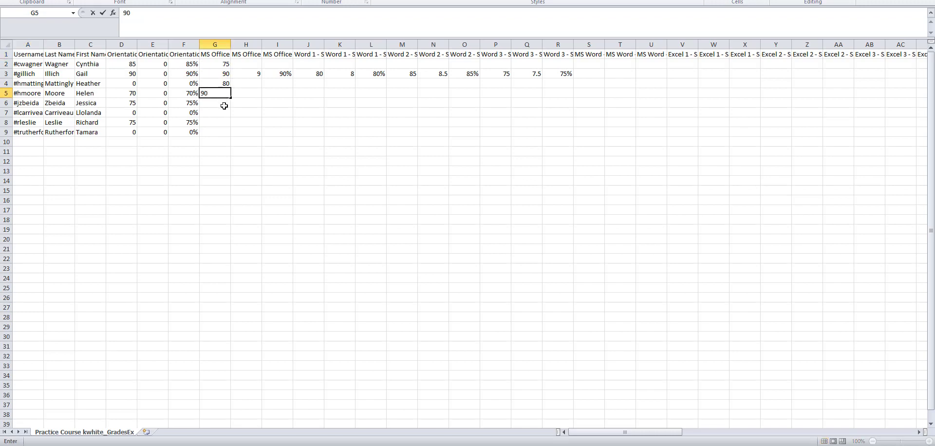
pyautogui.click(225, 106)
pyautogui.write('85')
pyautogui.click(226, 115)
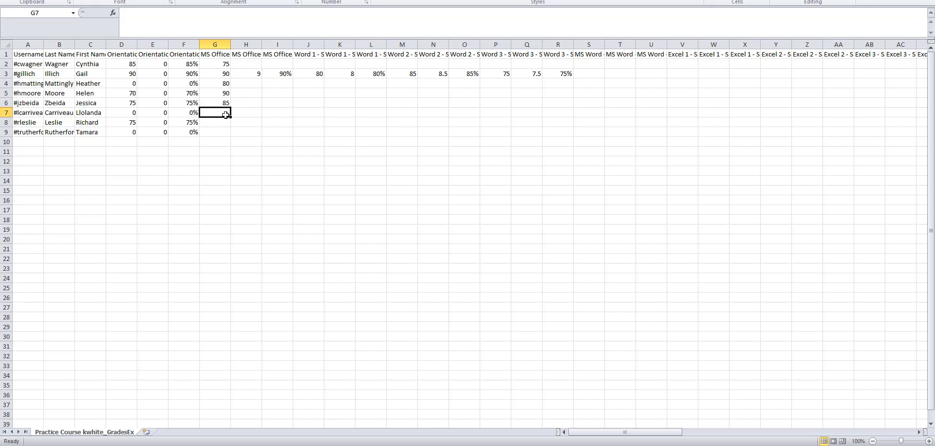
pyautogui.write('80')
pyautogui.click(225, 123)
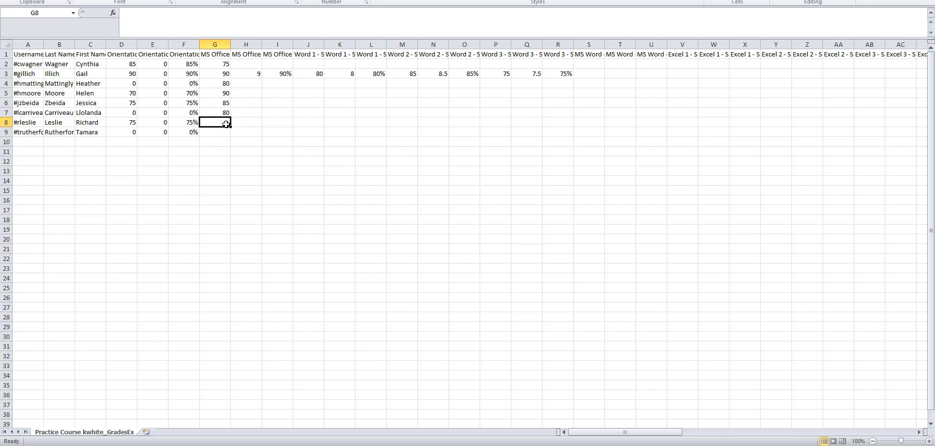
pyautogui.write('75')
pyautogui.click(225, 132)
pyautogui.write('0')
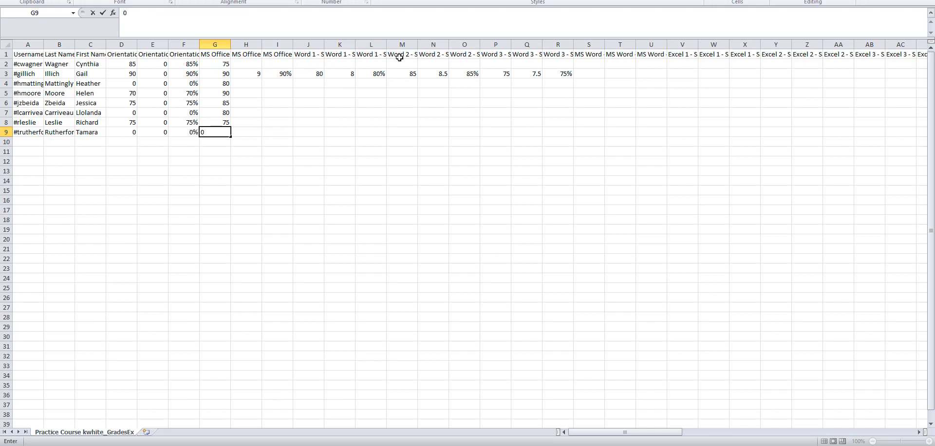
# Enter row 2 scores 80, 50, 70 and 100 in cells H2 to K2
pyautogui.click(256, 64)
pyautogui.write('80')
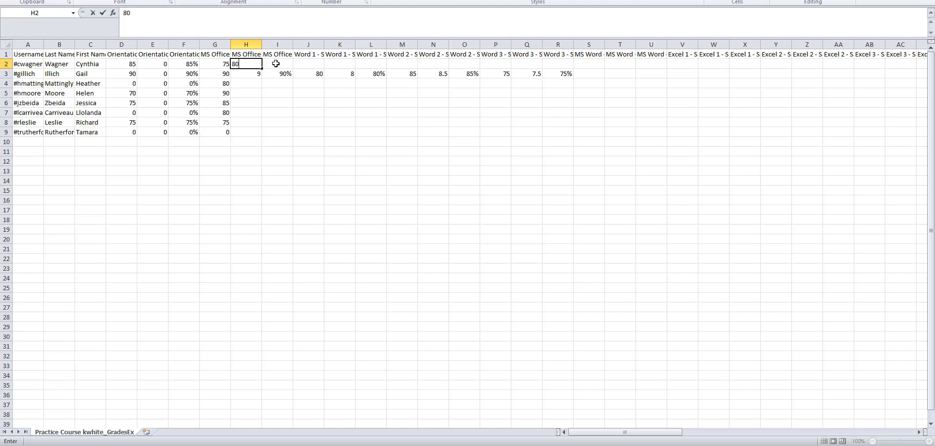
pyautogui.click(277, 64)
pyautogui.write('50')
pyautogui.click(307, 63)
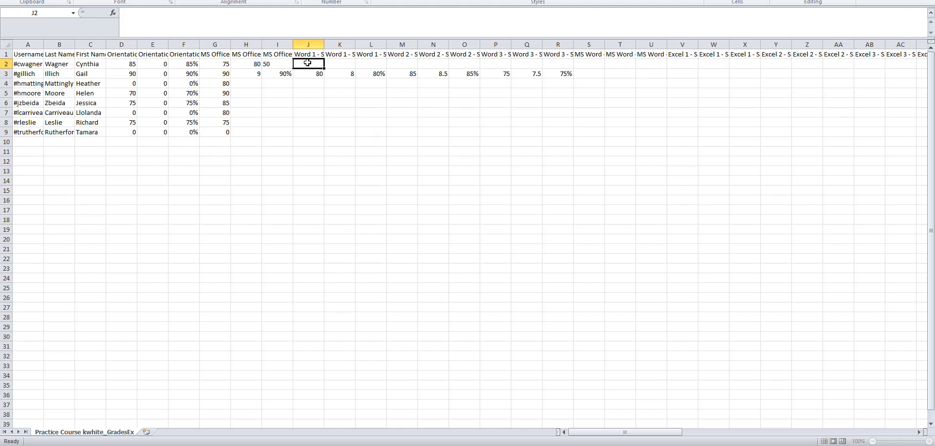
pyautogui.write('70')
pyautogui.click(334, 65)
pyautogui.write('100')
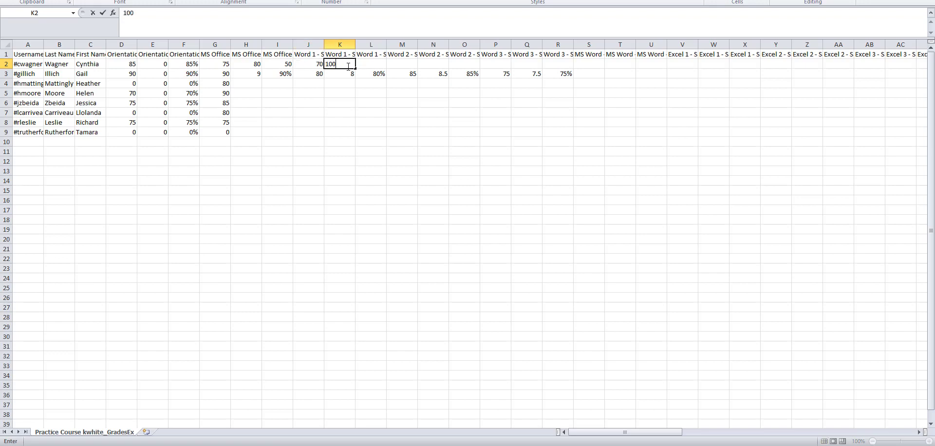
# Enter row 2 scores 85, 90, 100 and 75 in cells L2 to O2
pyautogui.click(369, 63)
pyautogui.write('85')
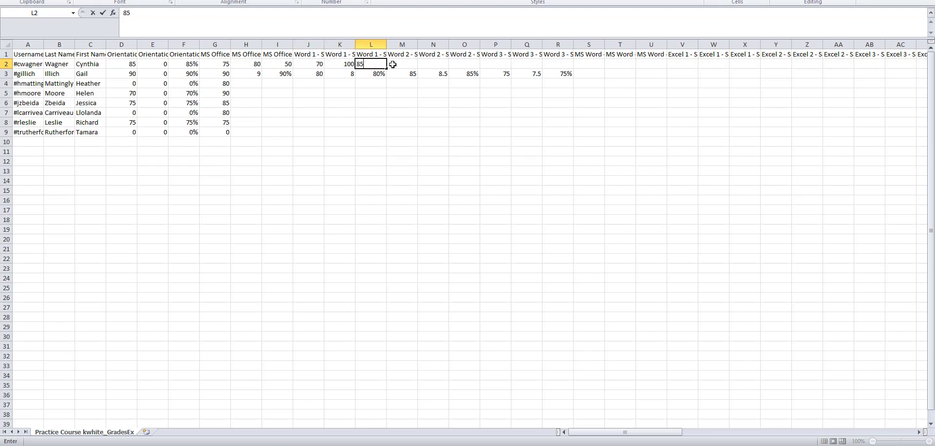
pyautogui.click(395, 63)
pyautogui.write('90')
pyautogui.click(426, 64)
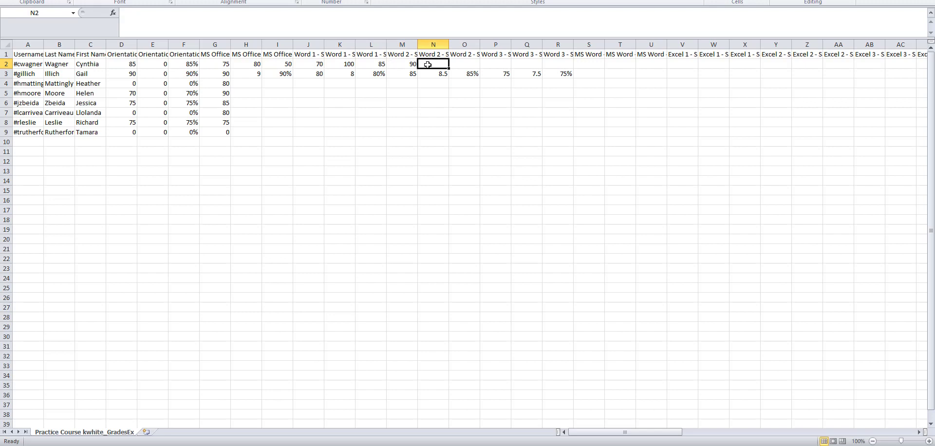
pyautogui.write('100')
pyautogui.click(466, 64)
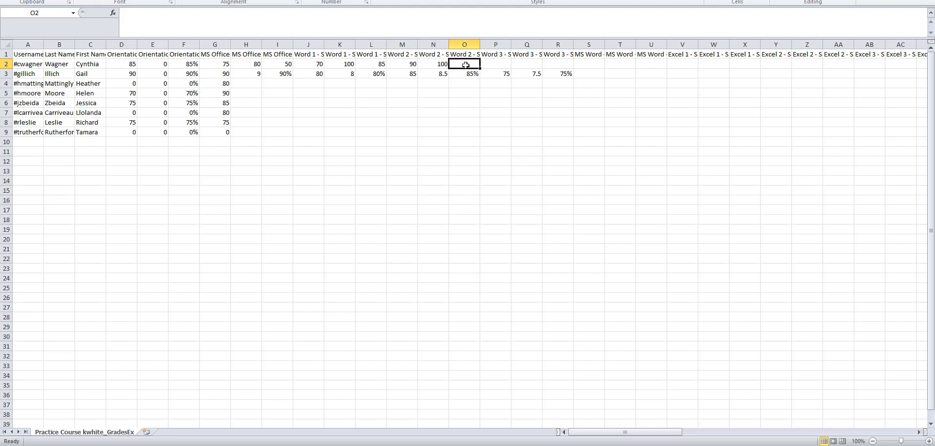
pyautogui.write('75')
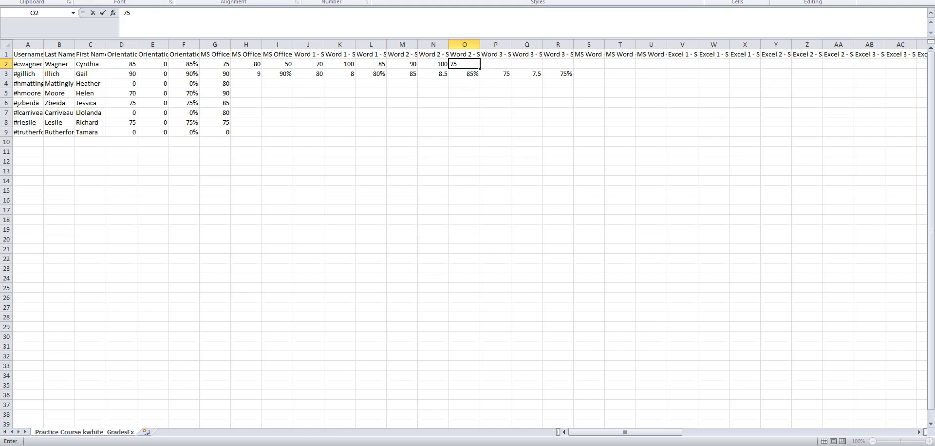
# Save the workbook, keeping the CSV format
pyautogui.hotkey('ctrl', 's')
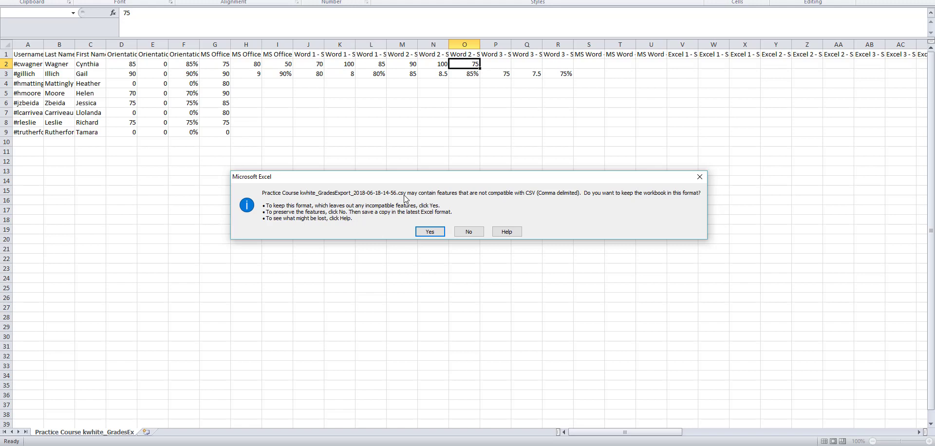
pyautogui.click(430, 231)
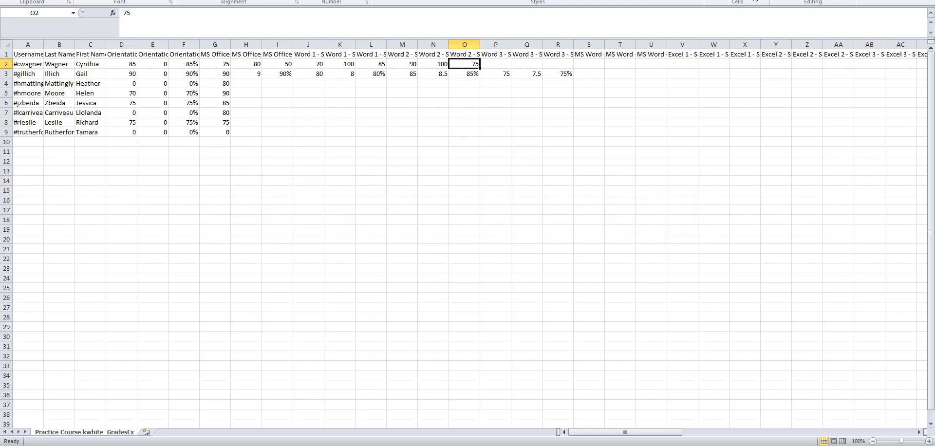
# Close Excel and save the changes to the CSV file
pyautogui.hotkey('alt', 'F4')
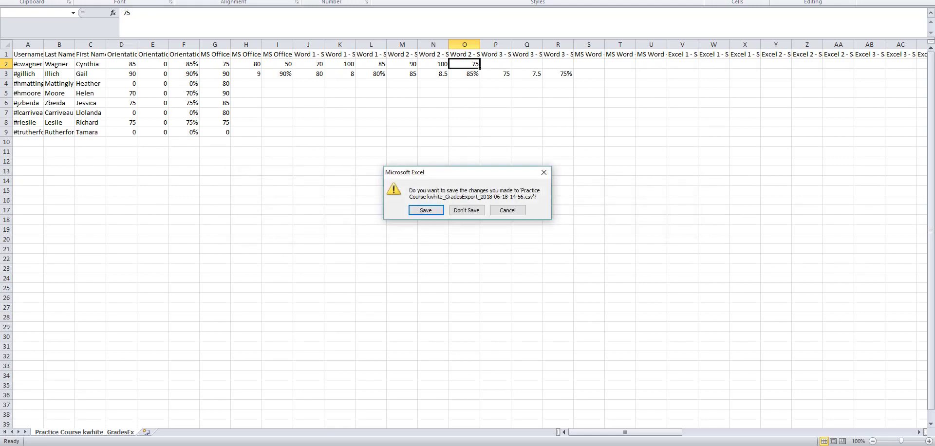
pyautogui.click(438, 210)
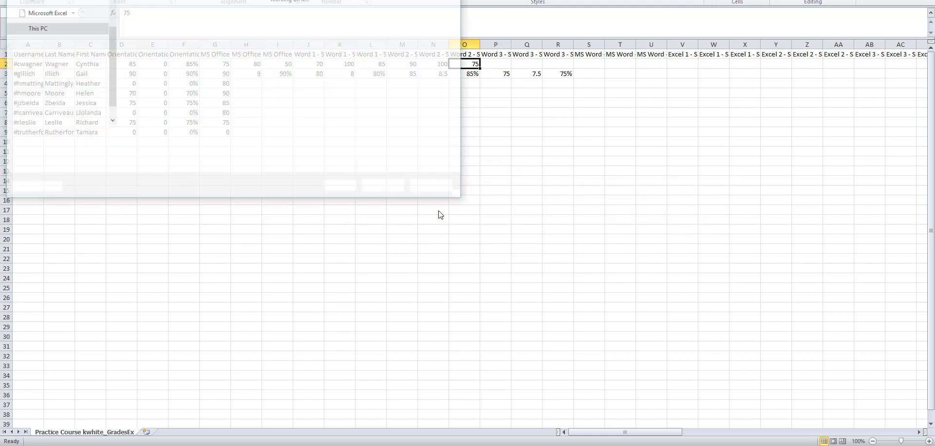
# Overwrite the existing exported CSV file with the edited workbook, keeping the CSV format
pyautogui.click(391, 184)
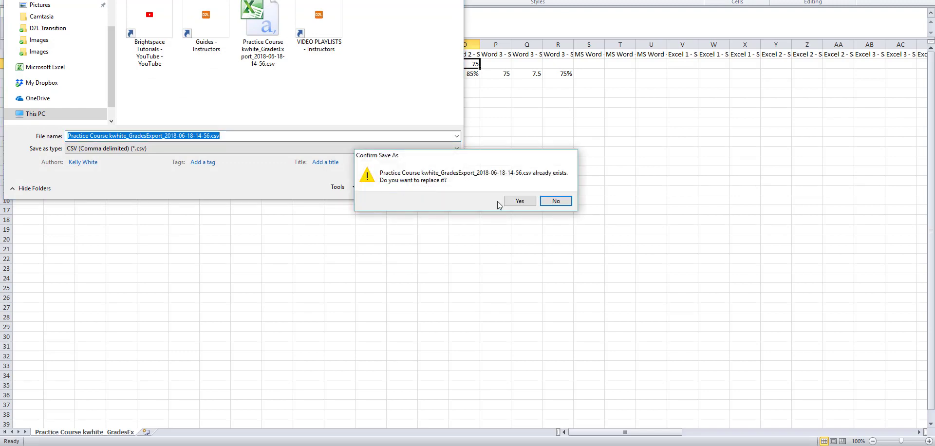
pyautogui.click(515, 207)
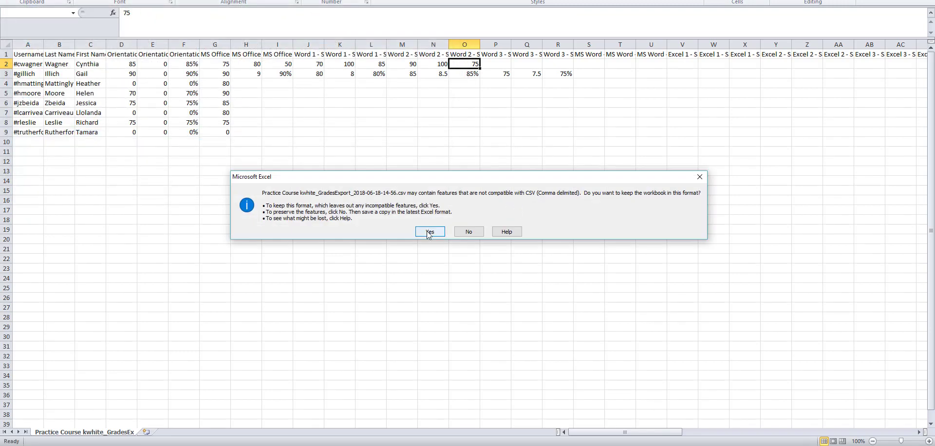
pyautogui.click(370, 232)
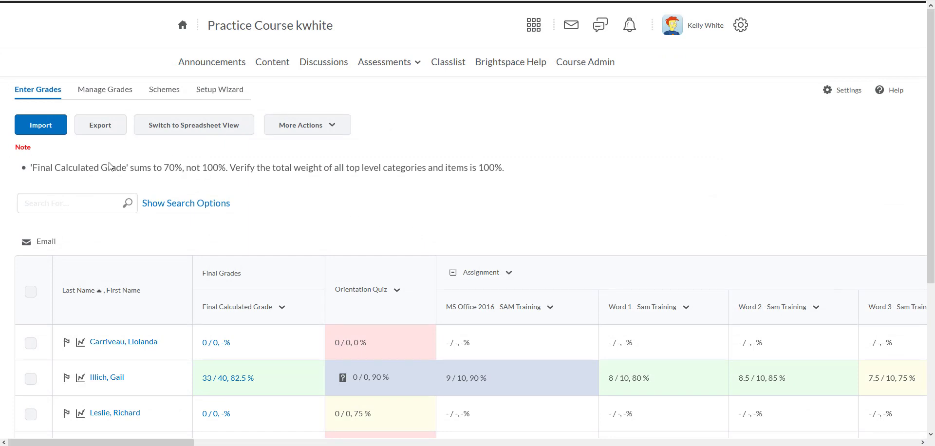
pyautogui.click(47, 132)
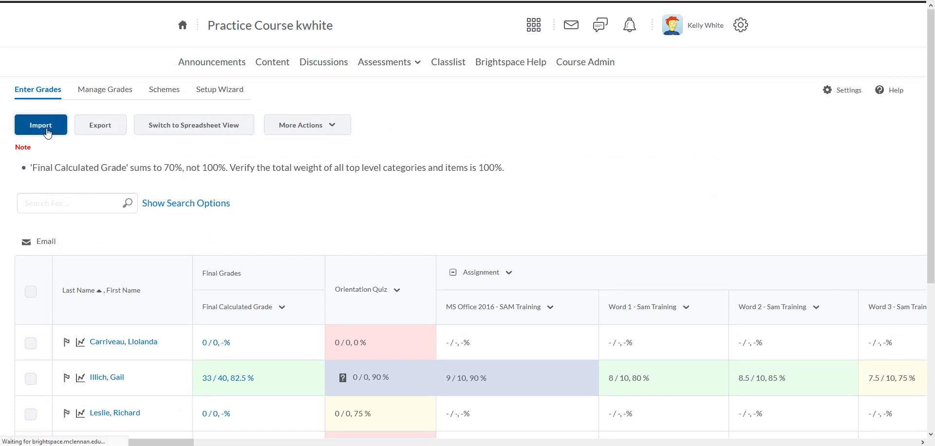
pyautogui.click(187, 286)
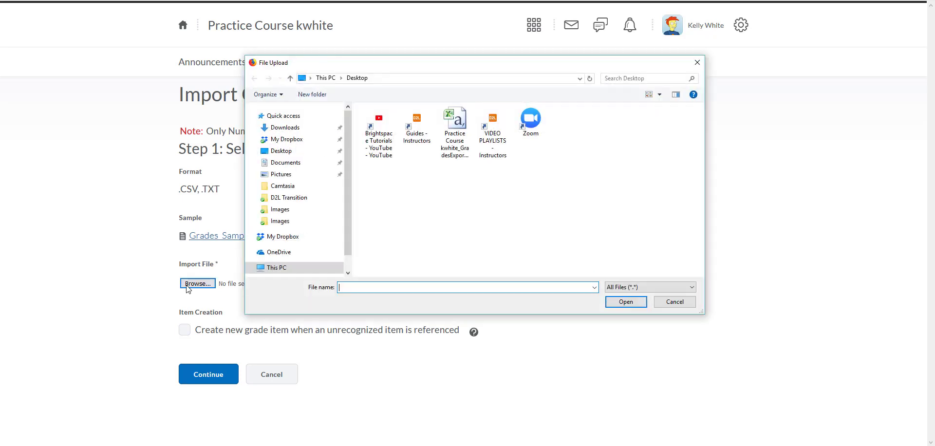
pyautogui.doubleClick(455, 121)
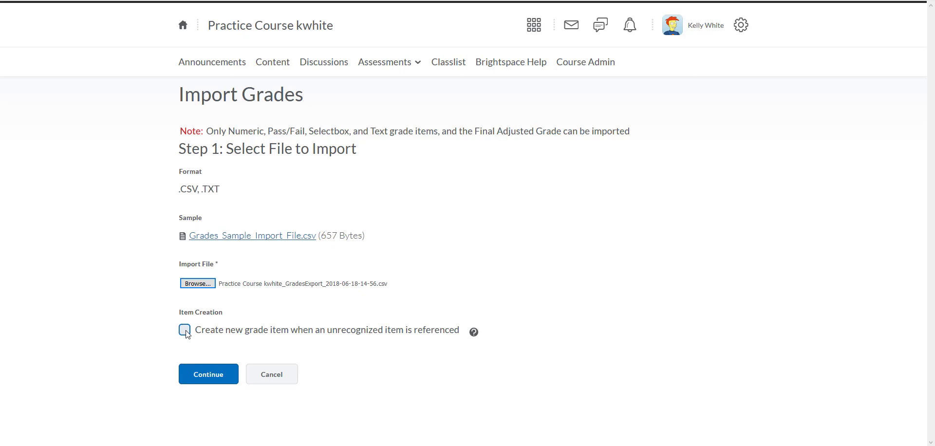
# Continue through the import wizard, import the previewed grades, and review the updated gradebook
pyautogui.click(212, 382)
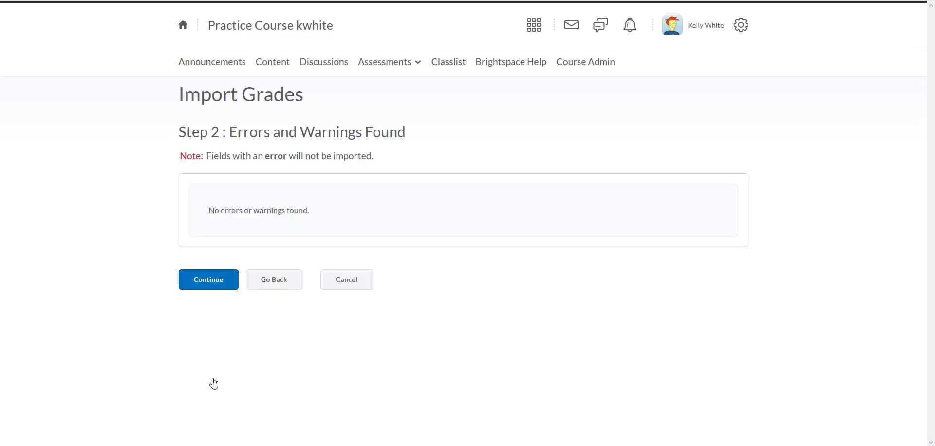
pyautogui.click(211, 282)
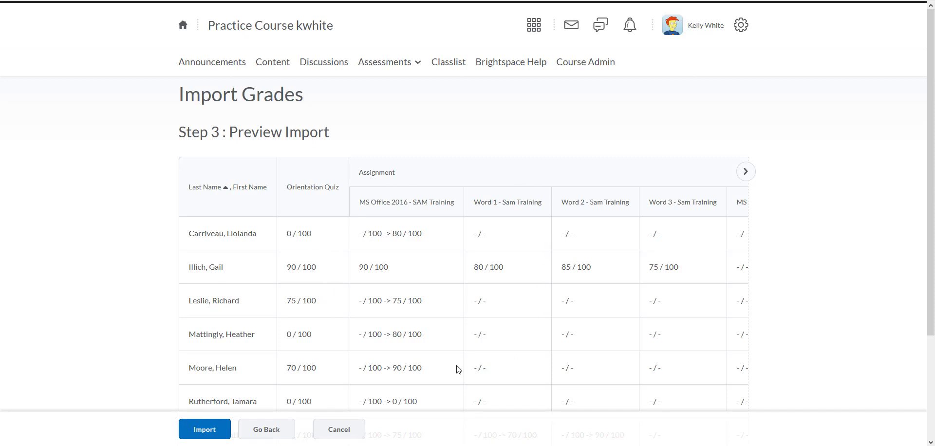
pyautogui.click(202, 435)
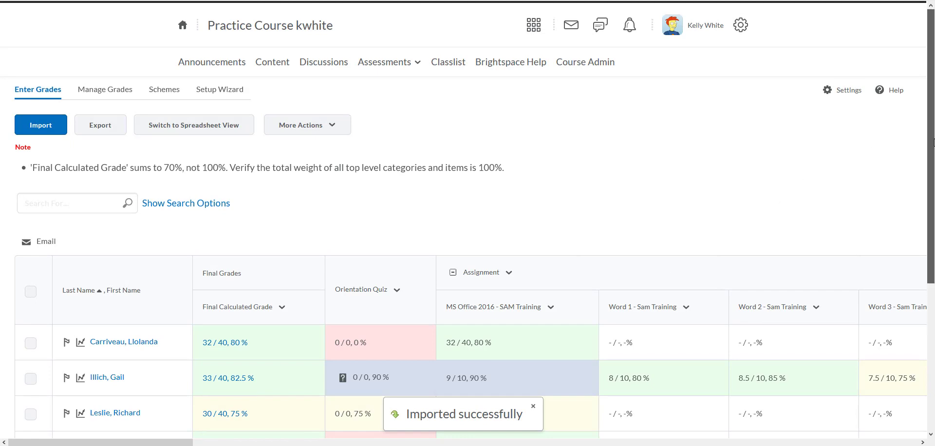
pyautogui.moveTo(930, 141); pyautogui.dragTo(926, 282)
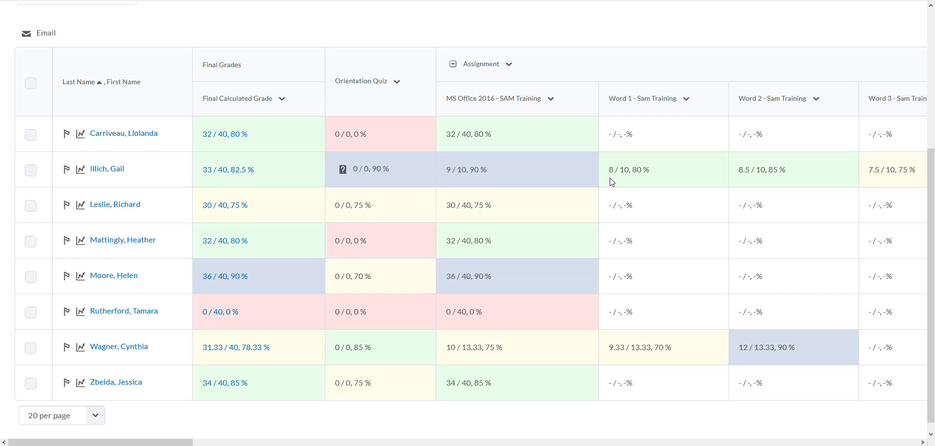
pyautogui.scroll(-1, 930, 231)
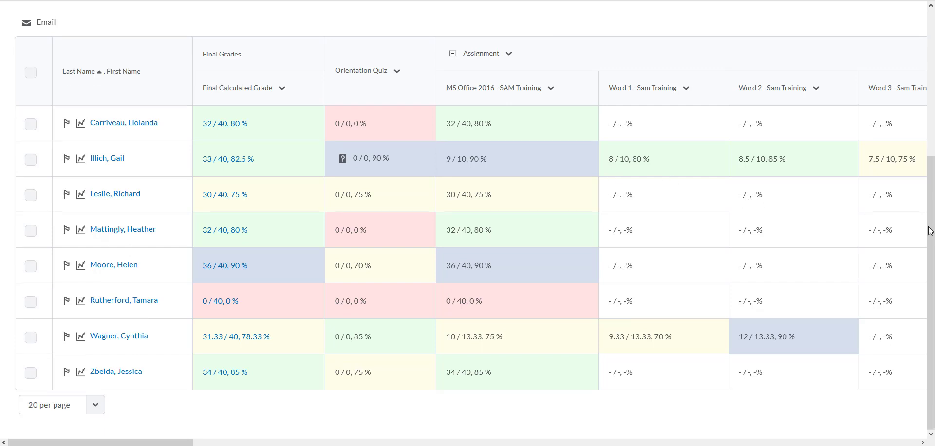